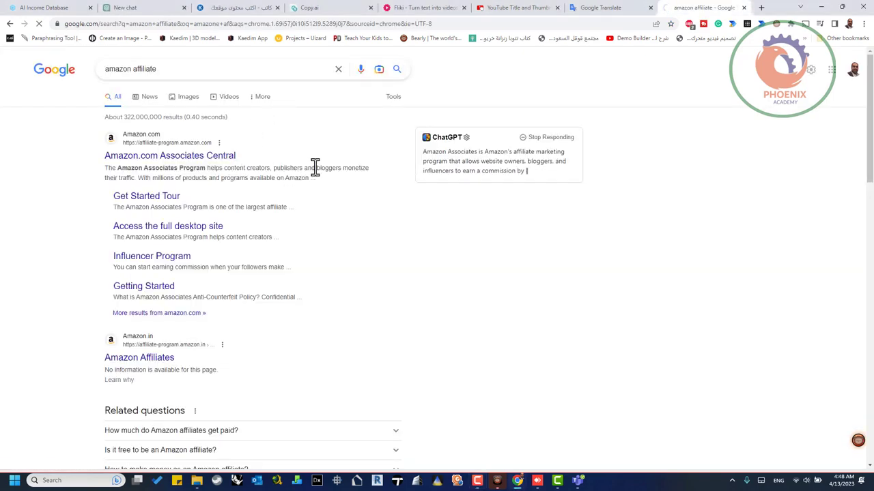
- Open the Amazon.com Associates Central search result, and switch to ChatGPT to look over the Amazon copywriting prompts
{"action": "left_click", "coordinate": [229, 156]}
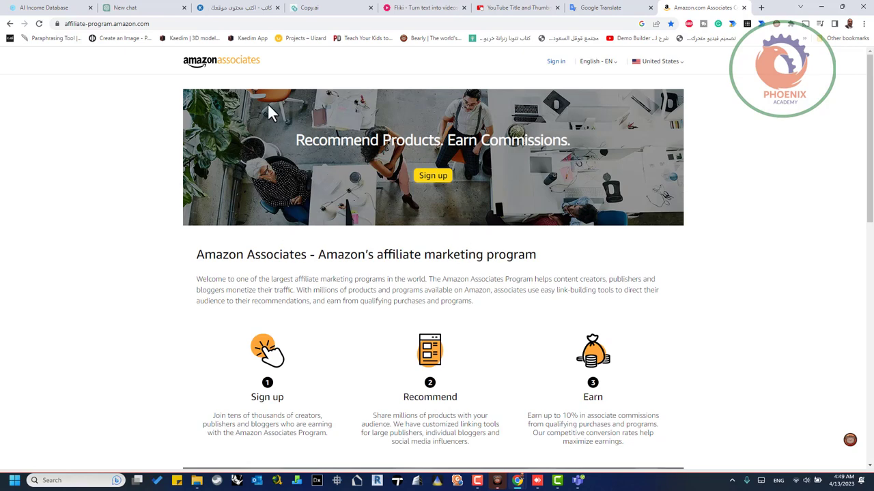
{"action": "key", "text": "ctrl+2"}
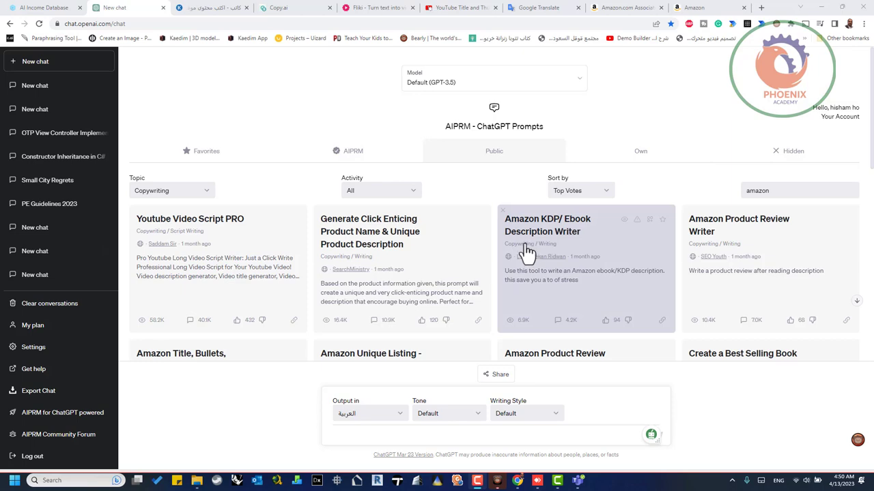
{"action": "scroll", "coordinate": [529, 249], "scroll_direction": "down", "scroll_amount": 2}
{"action": "scroll", "coordinate": [421, 171], "scroll_direction": "up", "scroll_amount": 2}
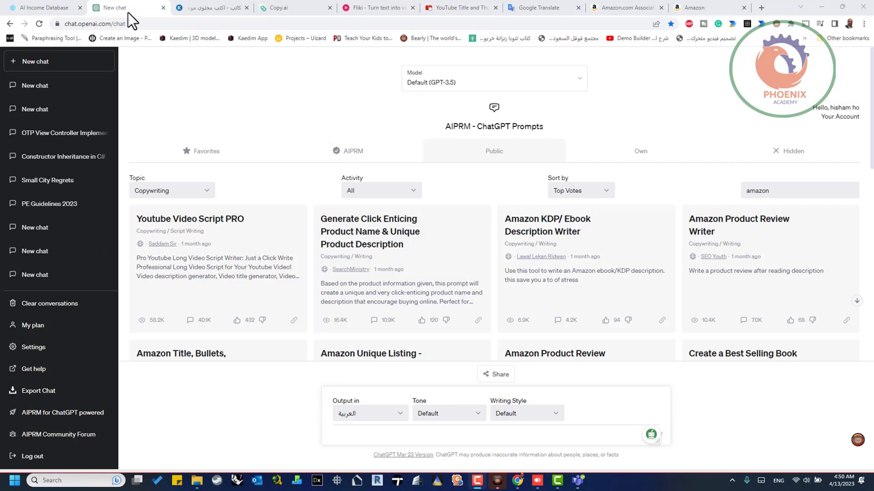
- Ask ChatGPT in Arabic for a perfume description with "اكتب لي وصف لعطر رائحتة جميلة و نفاذة"
{"action": "left_click", "coordinate": [531, 435]}
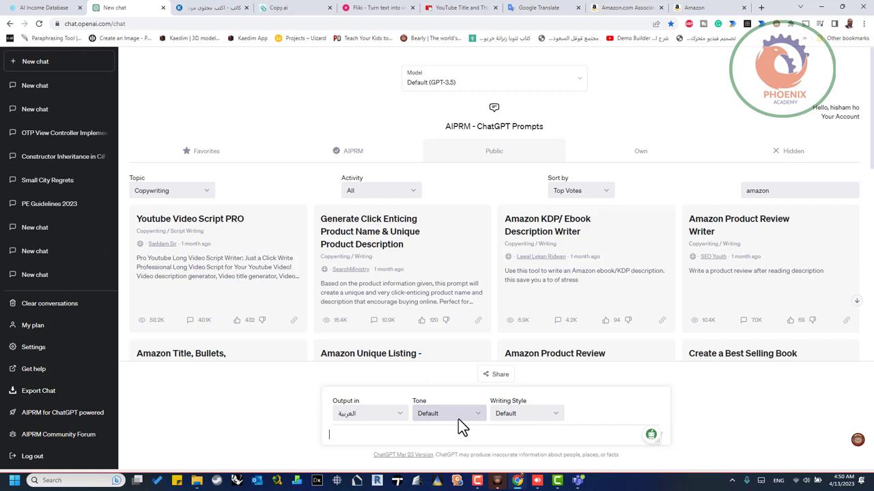
{"action": "type", "text": "hjf"}
{"action": "key", "text": "BackSpace"}
{"action": "key", "text": "BackSpace"}
{"action": "key", "text": "BackSpace"}
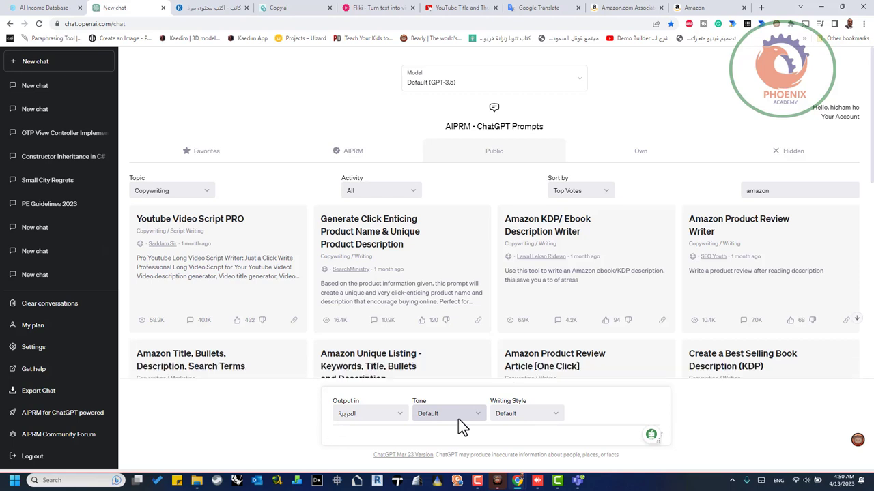
{"action": "key", "text": "alt+shift"}
{"action": "type", "text": "كاتب لي وض"}
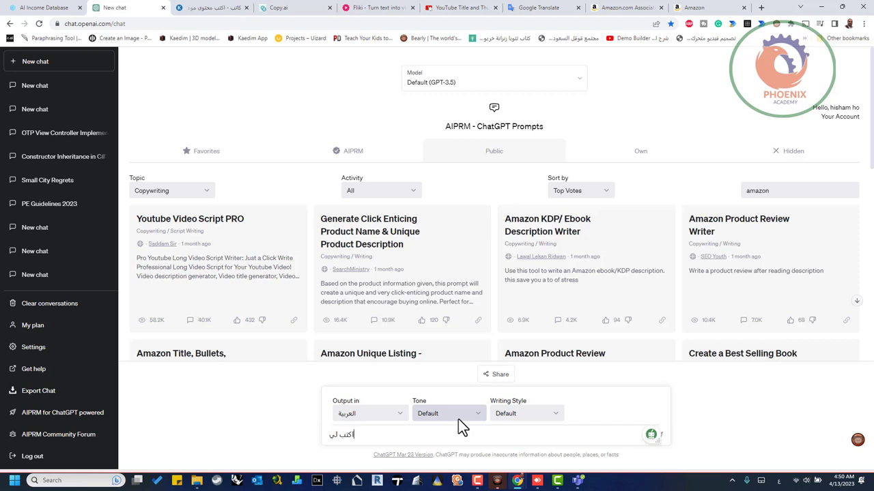
{"action": "type", "text": "صف لعطر رائع"}
{"action": "key", "text": "BackSpace"}
{"action": "type", "text": "حة جميل"}
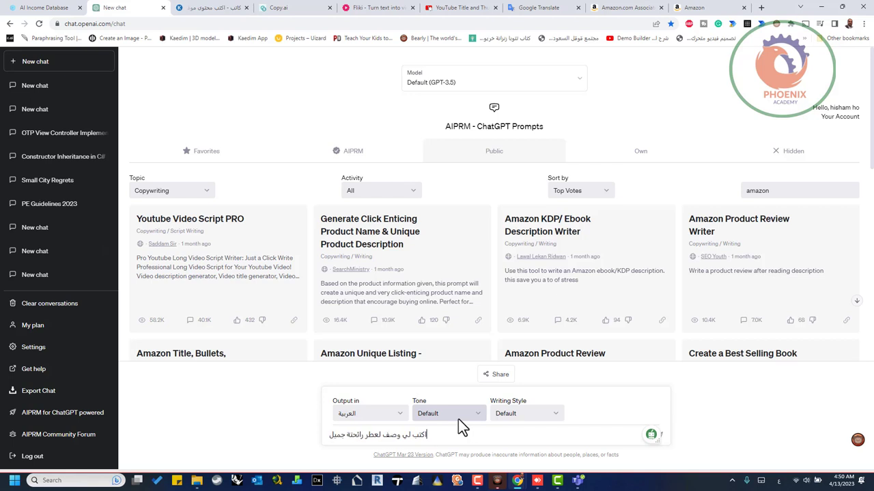
{"action": "type", "text": "ة و نفاذة"}
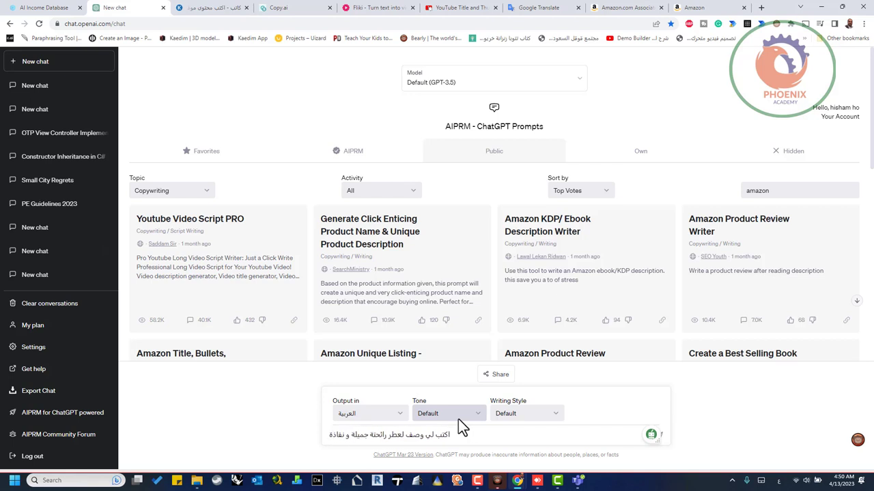
{"action": "key", "text": "Return"}
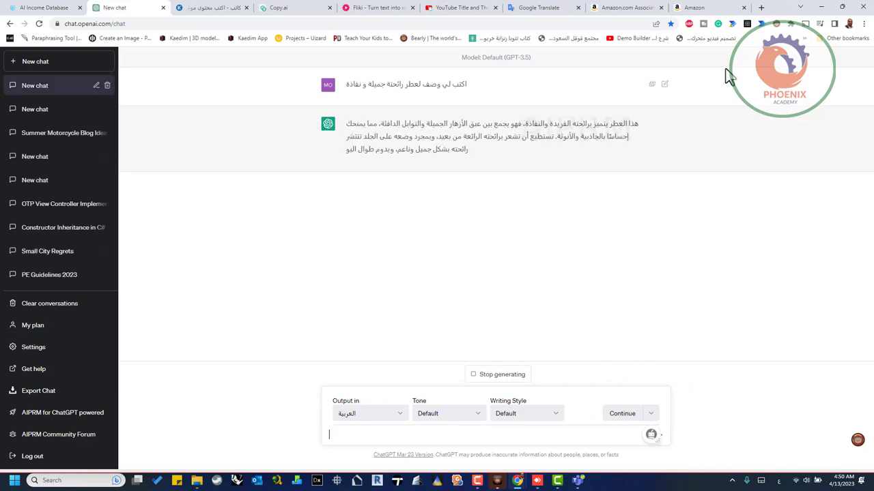
- Open the AIPRM for ChatGPT extension and reload the chat page to bring back the prompt library
{"action": "left_click", "coordinate": [791, 24]}
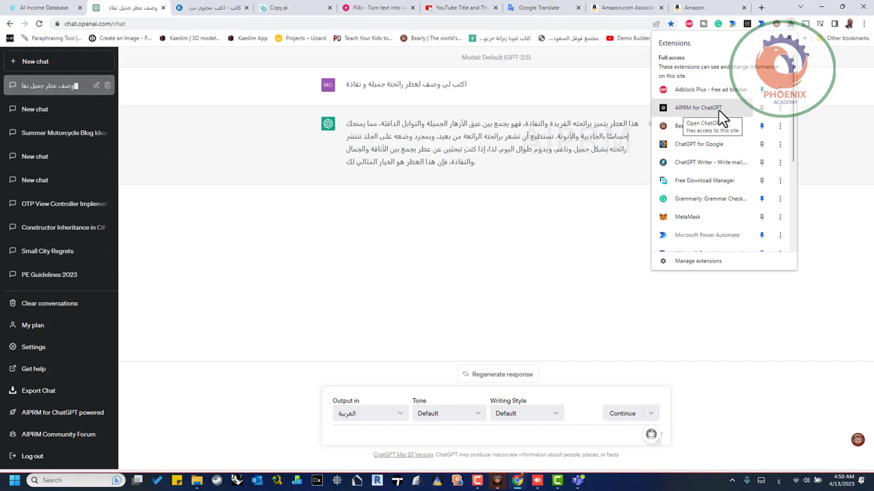
{"action": "left_click", "coordinate": [719, 111]}
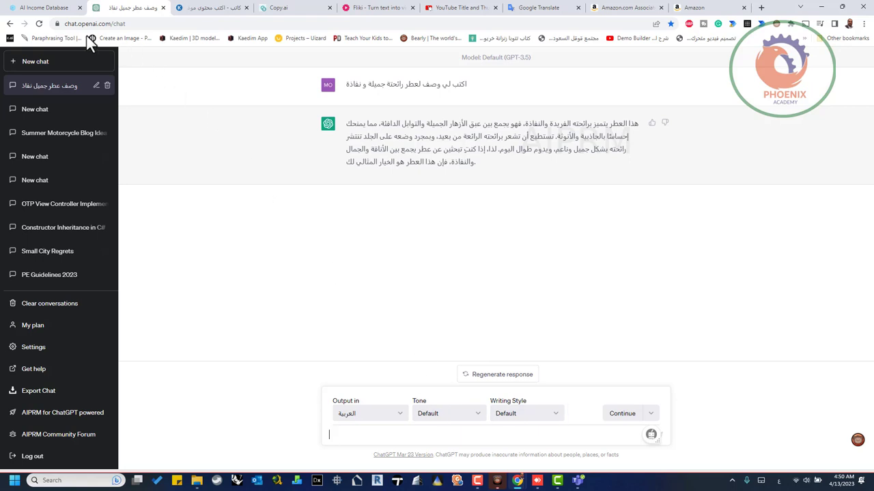
{"action": "left_click", "coordinate": [39, 23]}
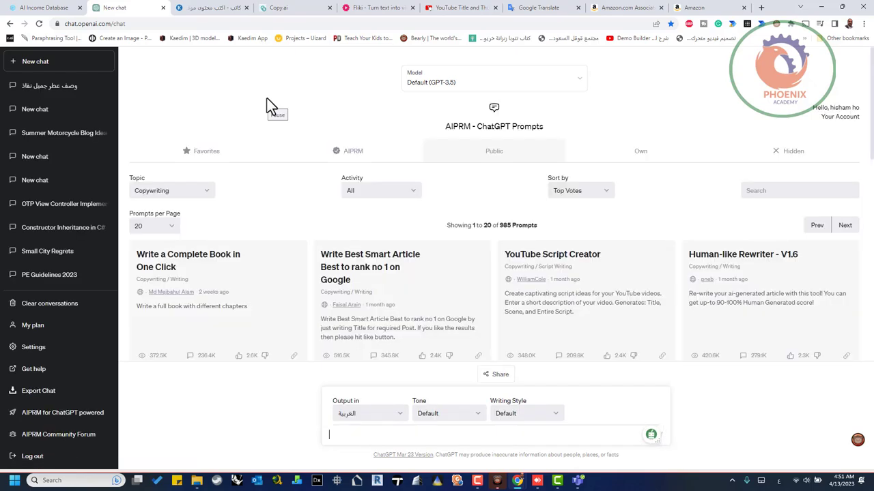
- Search the public Copywriting prompts in the AIPRM library for "amazon"
{"action": "scroll", "coordinate": [782, 196], "scroll_direction": "up", "scroll_amount": 8}
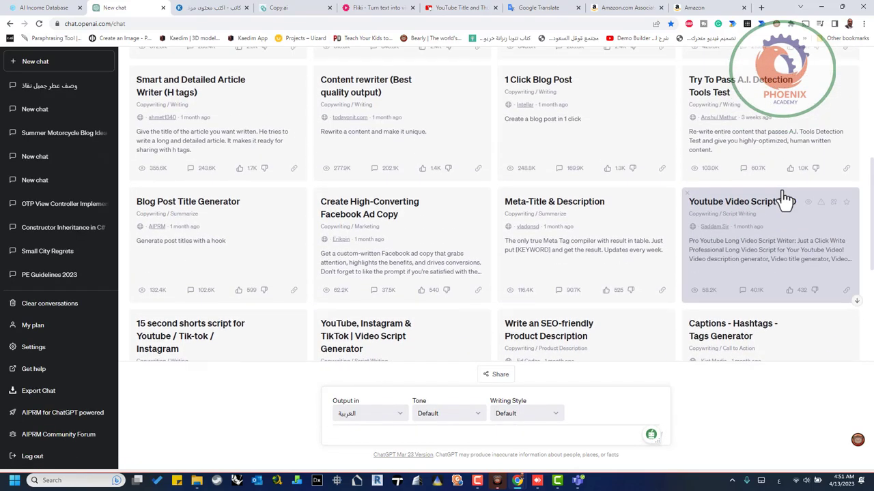
{"action": "left_click", "coordinate": [784, 193]}
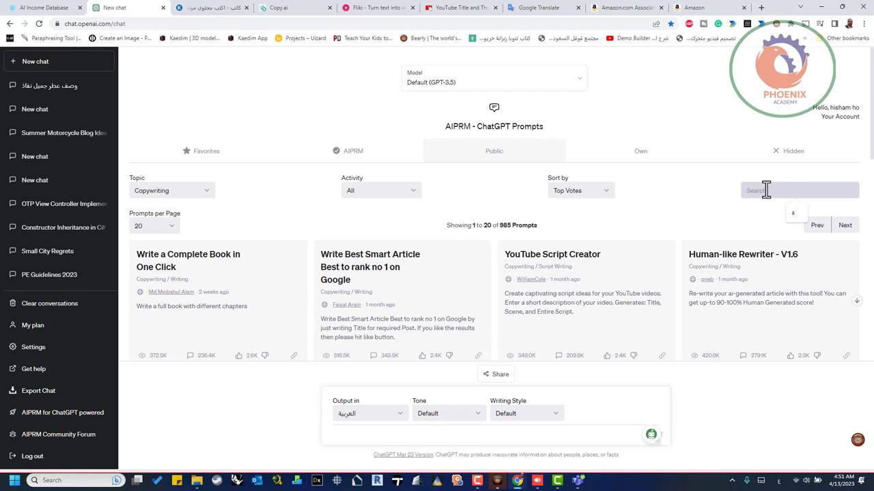
{"action": "type", "text": "قصة"}
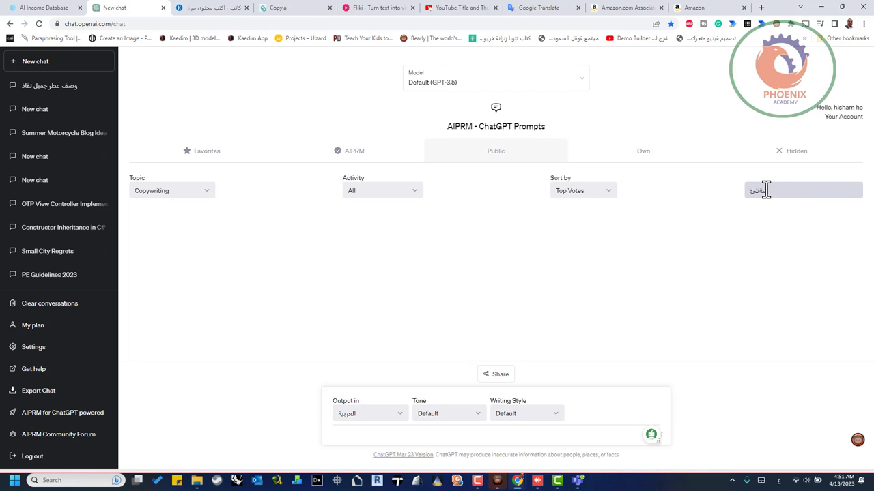
{"action": "double_click", "coordinate": [765, 190]}
{"action": "key", "text": "BackSpace"}
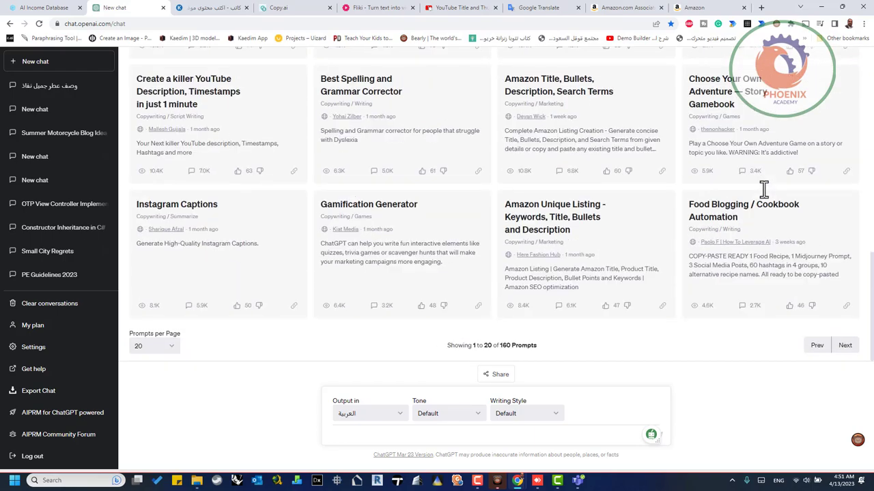
{"action": "type", "text": "amaz"}
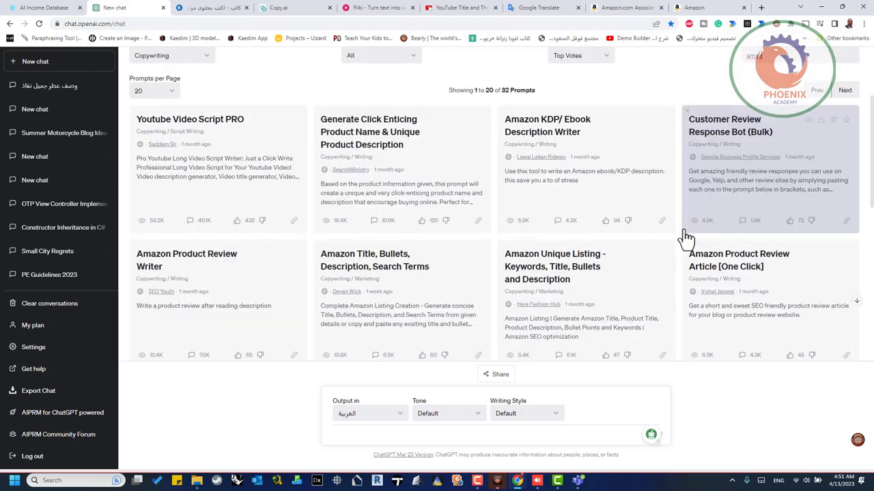
{"action": "type", "text": "one"}
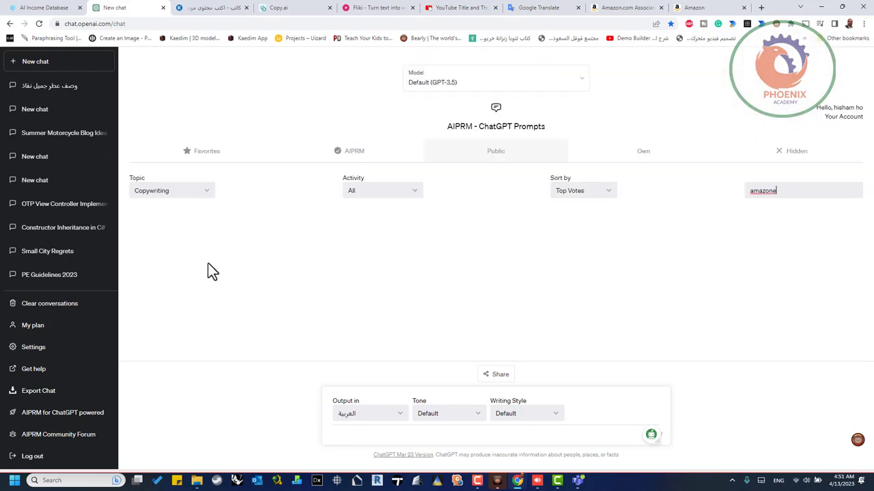
{"action": "key", "text": "BackSpace"}
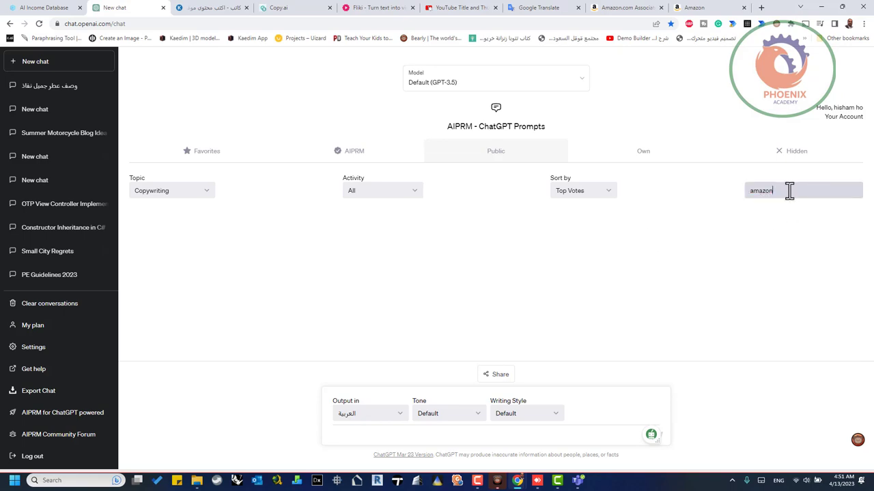
- Run the Unique Amazon Product Review prompt with "لابتوب" as its product input
{"action": "scroll", "coordinate": [787, 189], "scroll_direction": "down", "scroll_amount": 5}
{"action": "scroll", "coordinate": [716, 233], "scroll_direction": "up", "scroll_amount": 1}
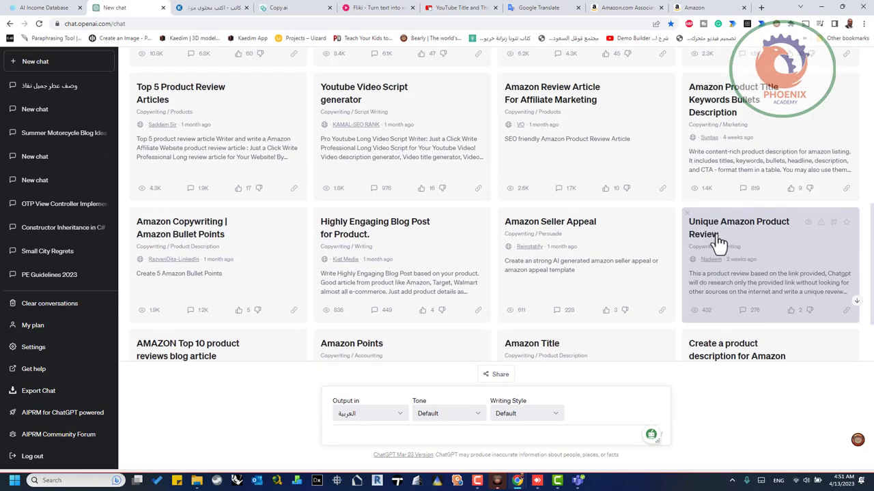
{"action": "left_click", "coordinate": [757, 278]}
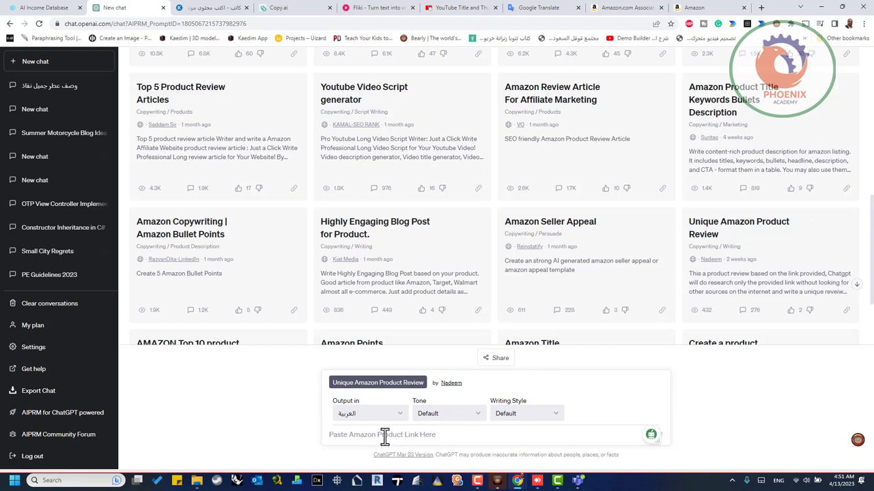
{"action": "type", "text": "ghf"}
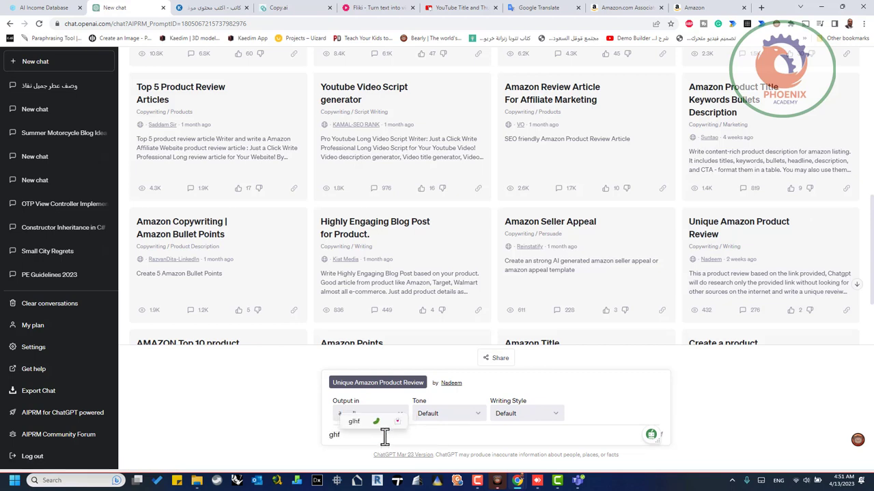
{"action": "key", "text": "BackSpace"}
{"action": "key", "text": "BackSpace"}
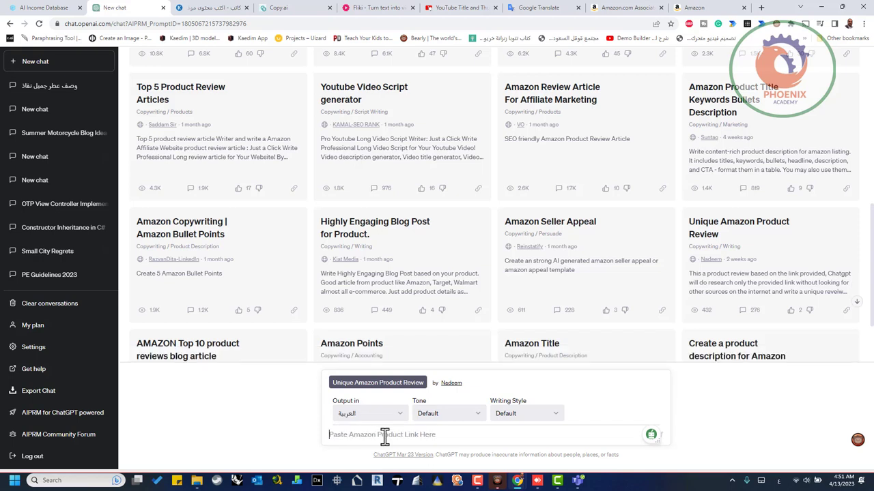
{"action": "type", "text": "لابتو"}
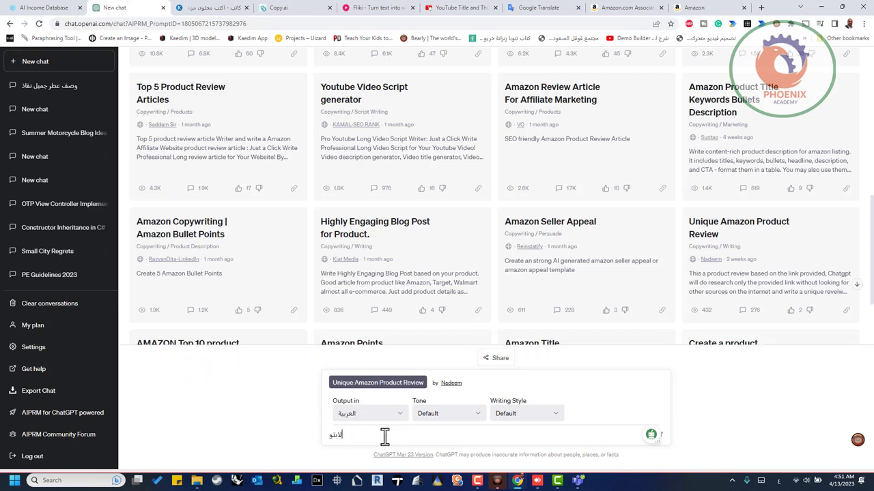
{"action": "type", "text": "ب"}
{"action": "key", "text": "Return"}
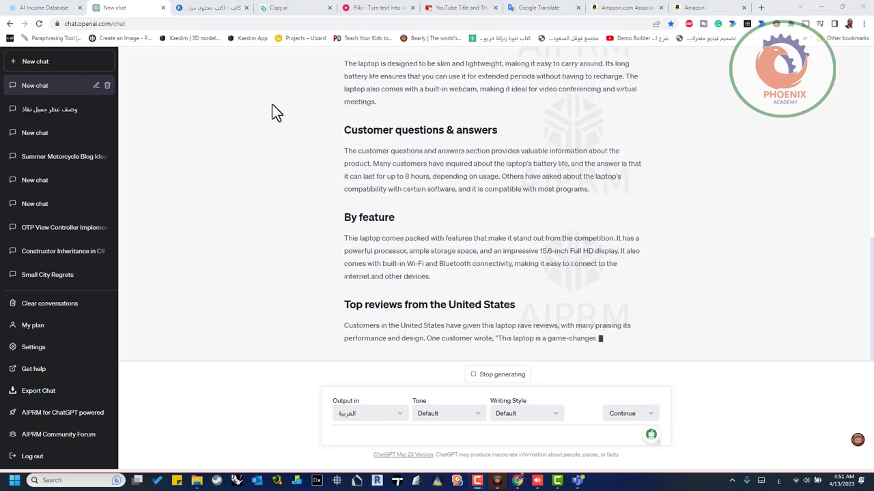
- Switch to the Katteb dashboard and open its product marketing tool (تسويق المنتجات)
{"action": "left_click", "coordinate": [605, 7]}
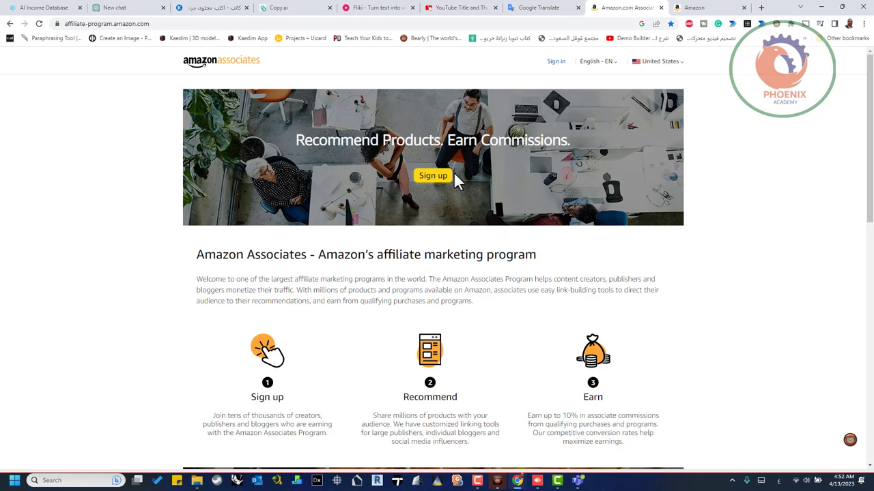
{"action": "left_click", "coordinate": [202, 12]}
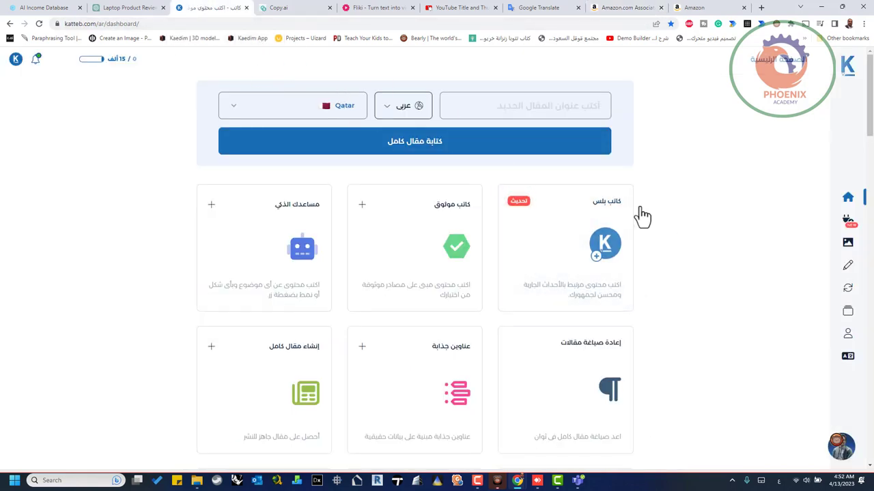
{"action": "scroll", "coordinate": [681, 270], "scroll_direction": "down", "scroll_amount": 9}
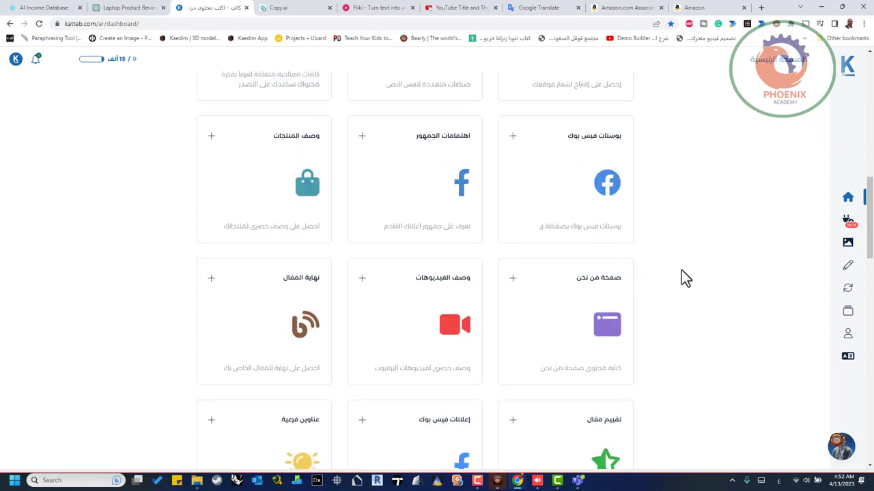
{"action": "scroll", "coordinate": [681, 271], "scroll_direction": "down", "scroll_amount": 3}
{"action": "scroll", "coordinate": [682, 273], "scroll_direction": "down", "scroll_amount": 2}
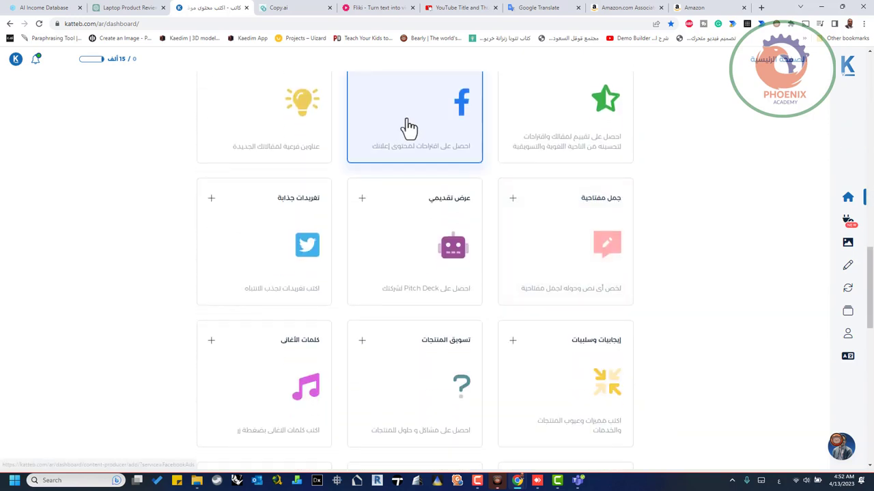
{"action": "scroll", "coordinate": [430, 159], "scroll_direction": "down", "scroll_amount": 2}
{"action": "scroll", "coordinate": [437, 198], "scroll_direction": "down", "scroll_amount": 1}
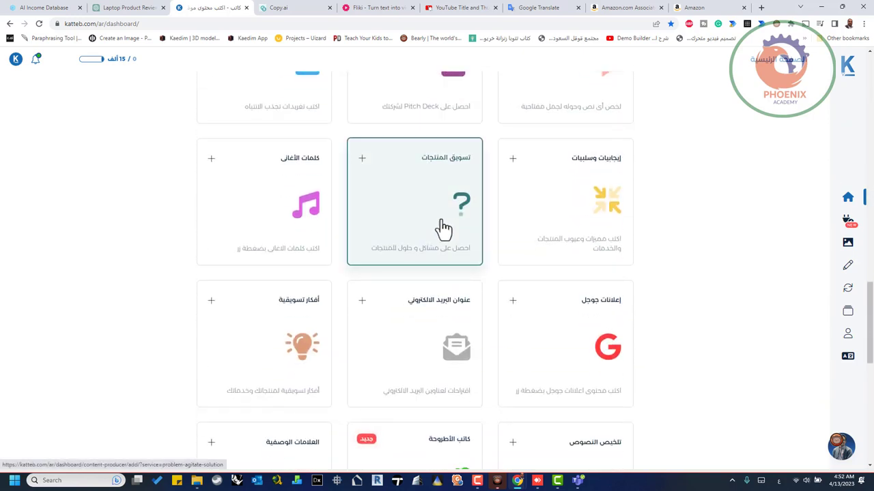
{"action": "left_click", "coordinate": [442, 228]}
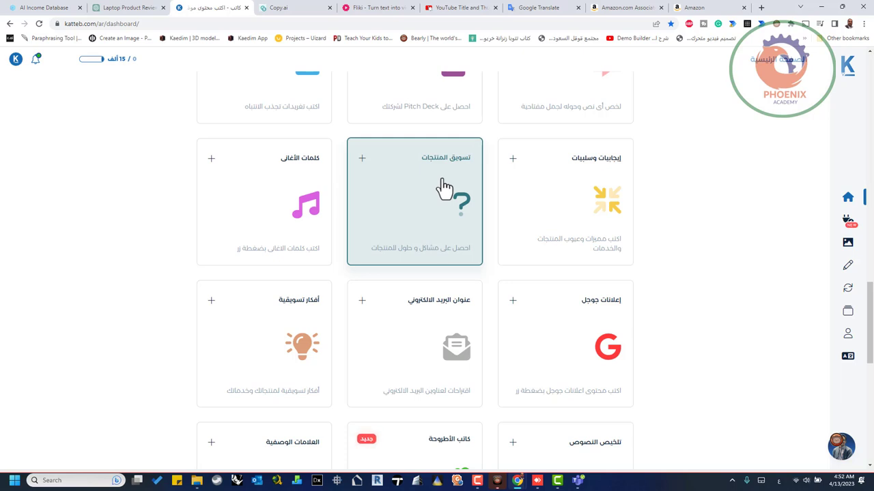
{"action": "left_click", "coordinate": [358, 170]}
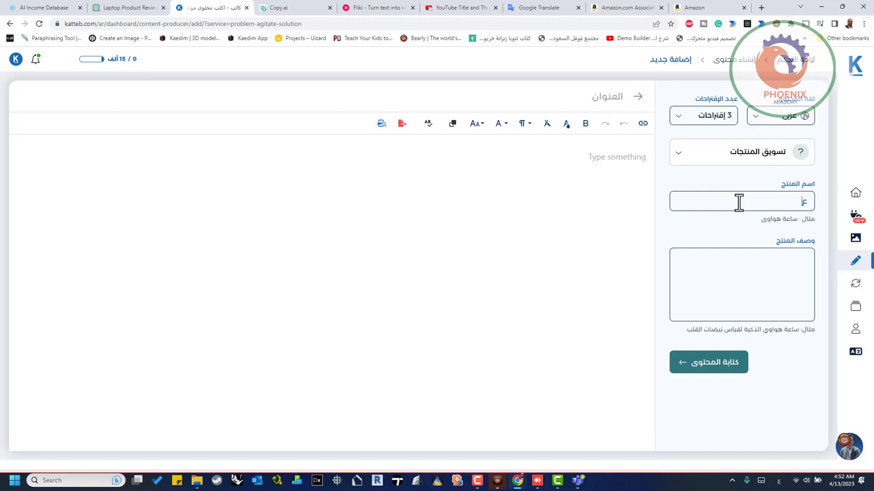
- Generate marketing content for the product "عطر الصحراء" with the description "رائحته جميلة", and request a copy check of the text
{"action": "type", "text": "عطر الصحراء"}
{"action": "left_click", "coordinate": [750, 283]}
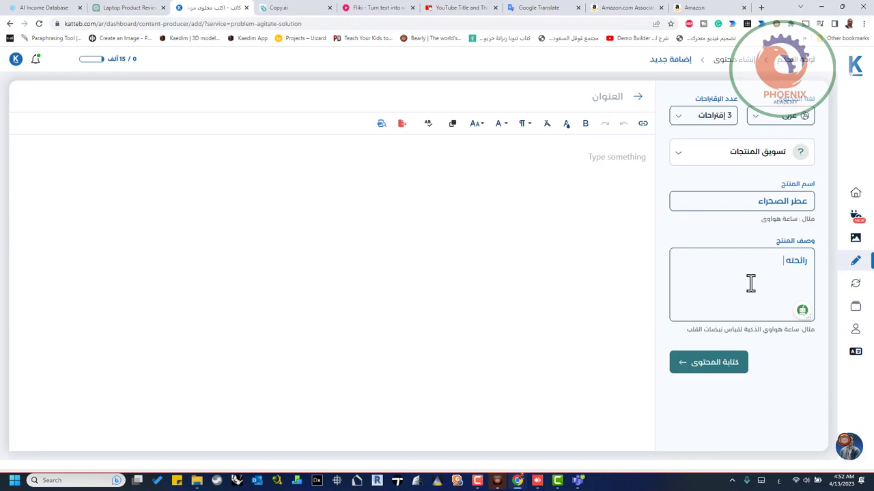
{"action": "type", "text": "رائحته جميلة"}
{"action": "left_click", "coordinate": [720, 369]}
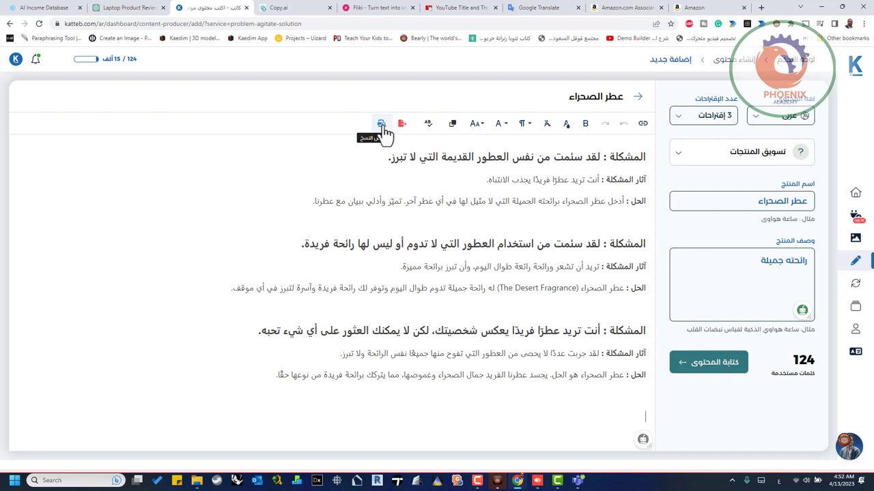
{"action": "left_click", "coordinate": [381, 124]}
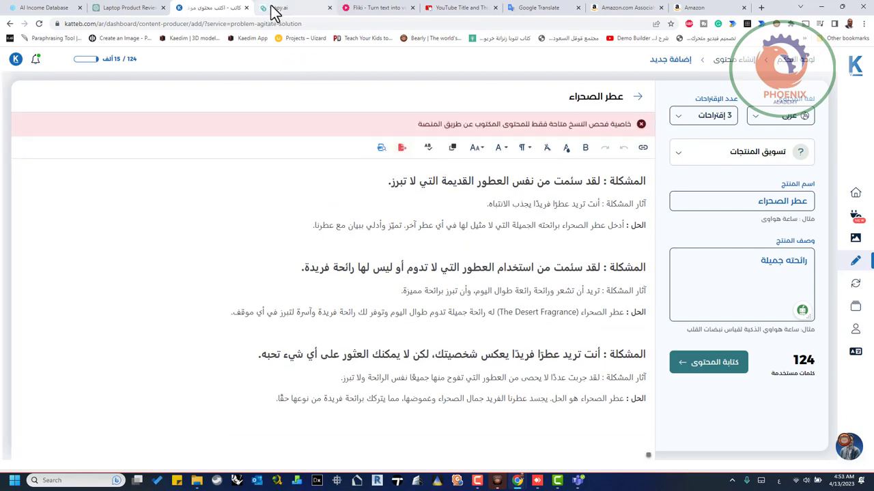
- Switch to Copy.ai and look over its templates and existing projects
{"action": "left_click", "coordinate": [300, 10]}
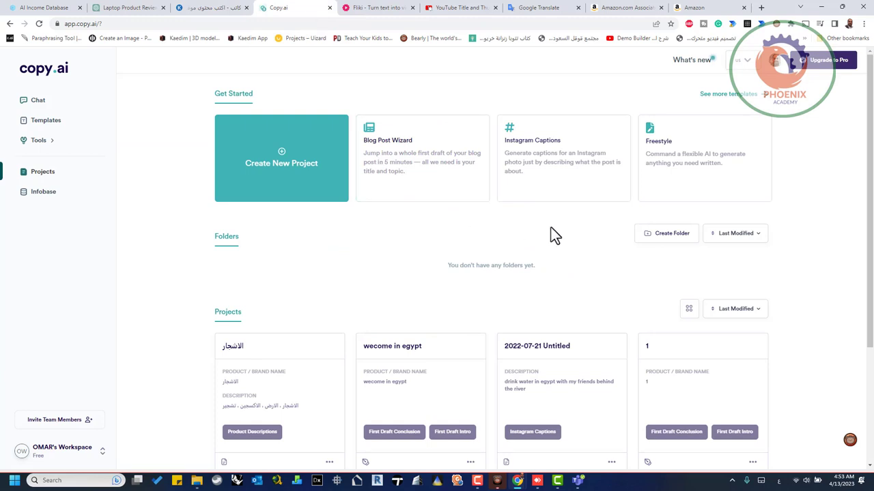
{"action": "scroll", "coordinate": [442, 266], "scroll_direction": "down", "scroll_amount": 3}
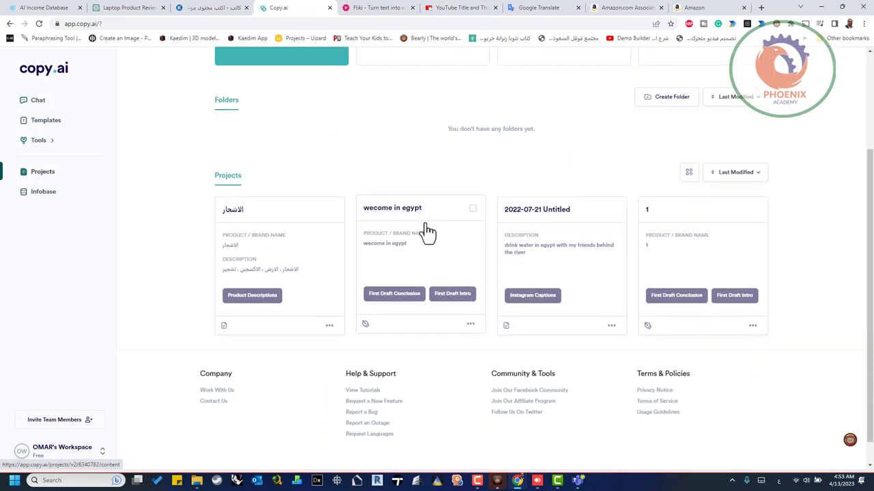
{"action": "scroll", "coordinate": [427, 232], "scroll_direction": "up", "scroll_amount": 3}
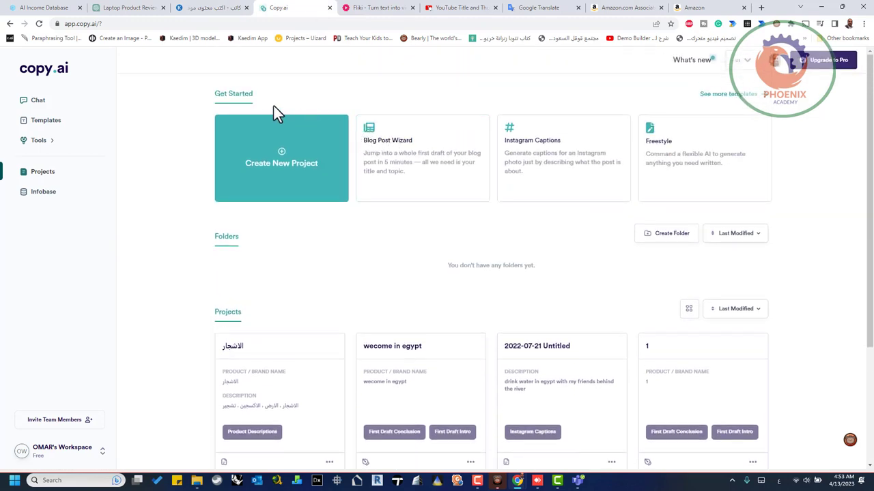
- Switch to Fliki, start creating in its studio, and create a new English video file with a one-letter Arabic name
{"action": "left_click", "coordinate": [384, 9]}
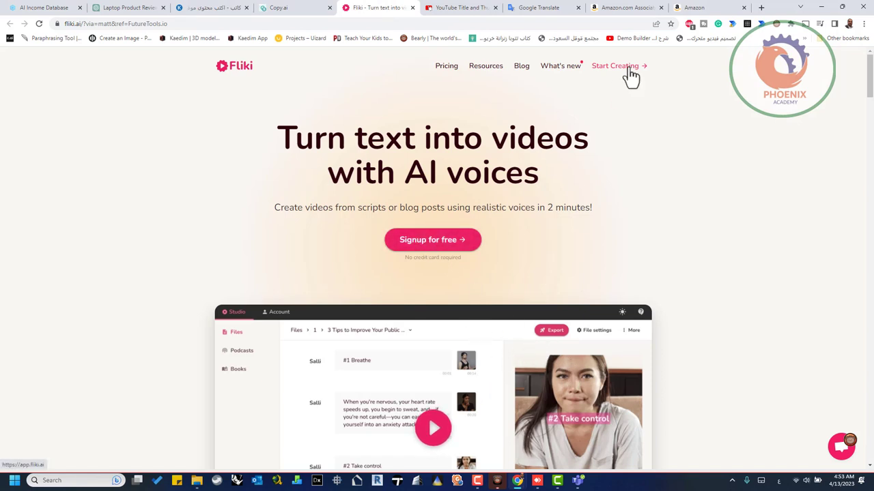
{"action": "left_click", "coordinate": [621, 62]}
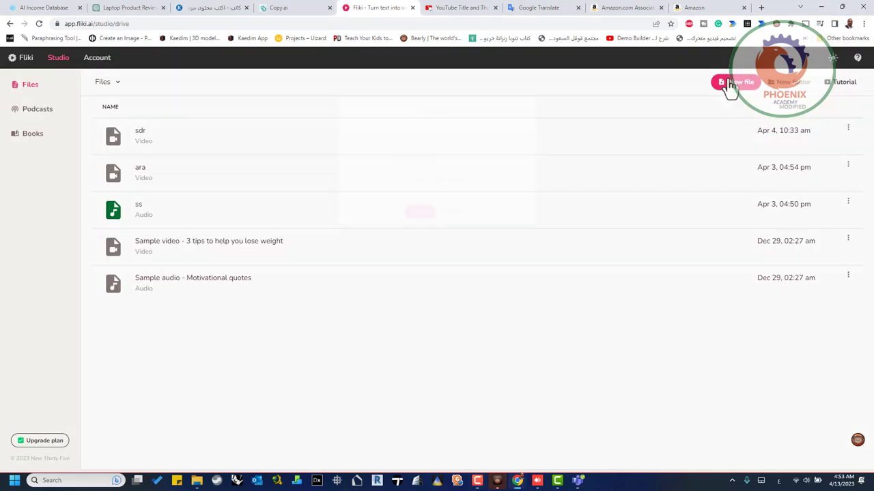
{"action": "left_click", "coordinate": [729, 85]}
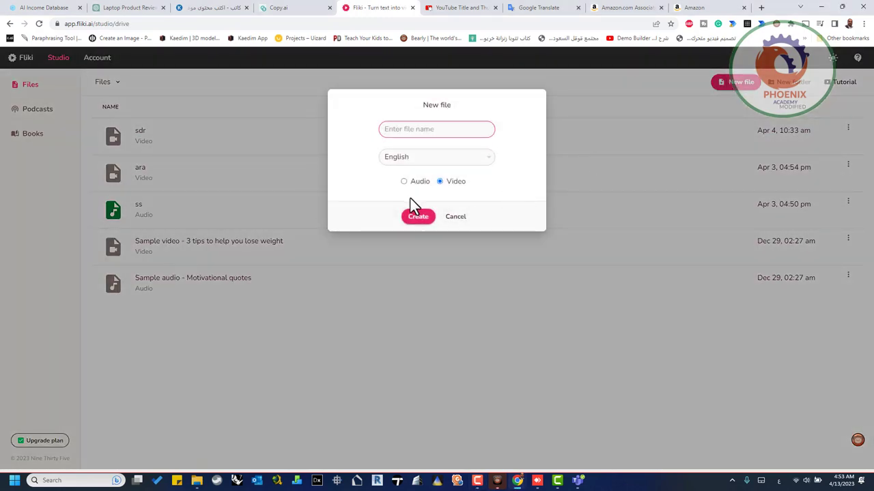
{"action": "type", "text": "ر"}
{"action": "left_click", "coordinate": [424, 226]}
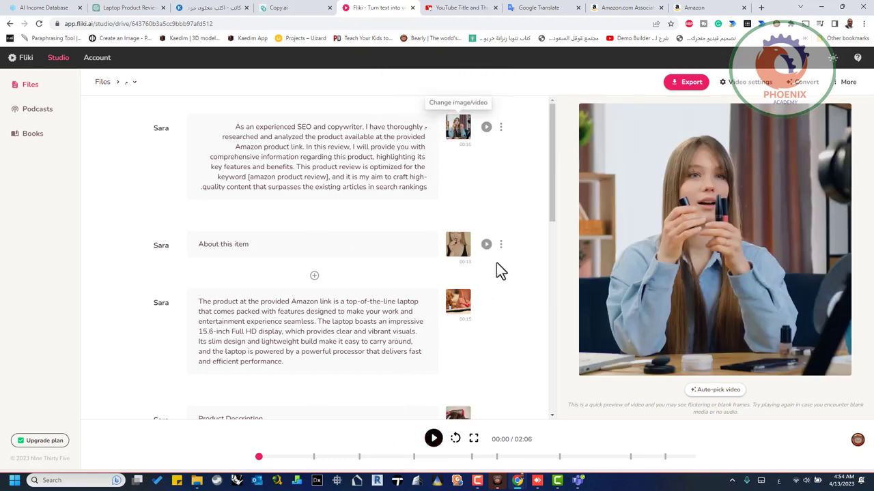
- Change the voice of the "About this item" section to Ashley, English with the United States dialect
{"action": "left_click", "coordinate": [502, 247]}
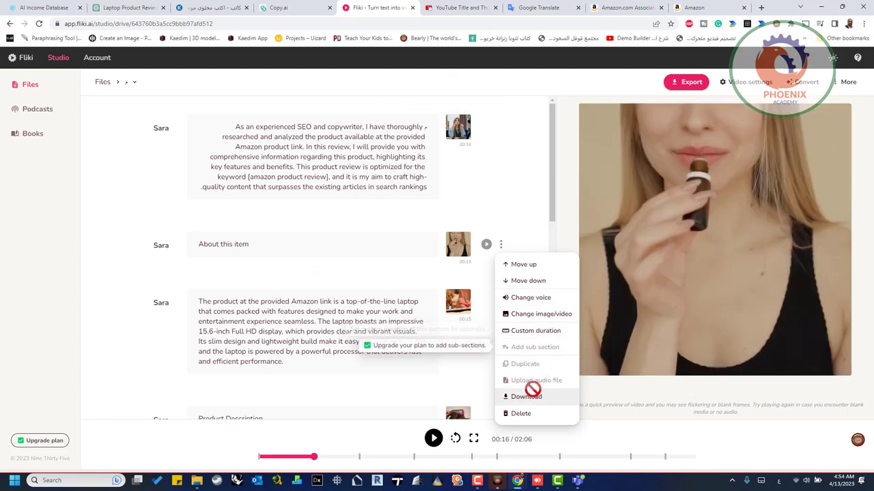
{"action": "left_click", "coordinate": [529, 298]}
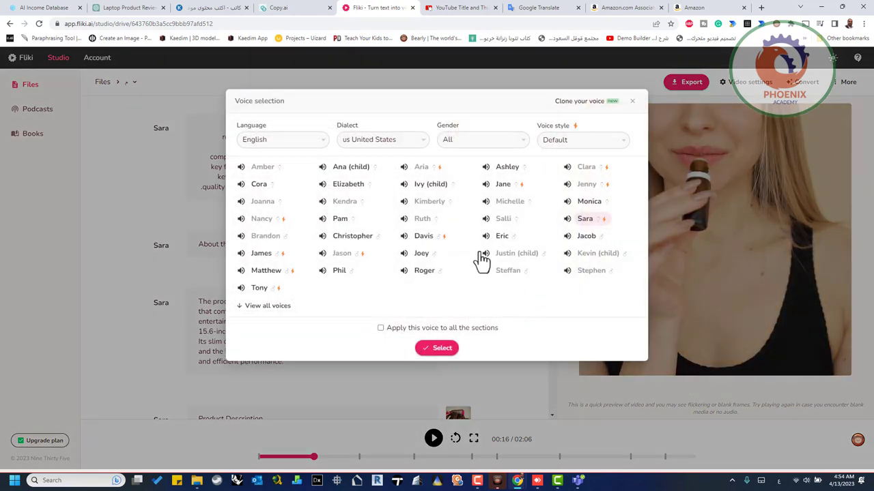
{"action": "left_click", "coordinate": [503, 168]}
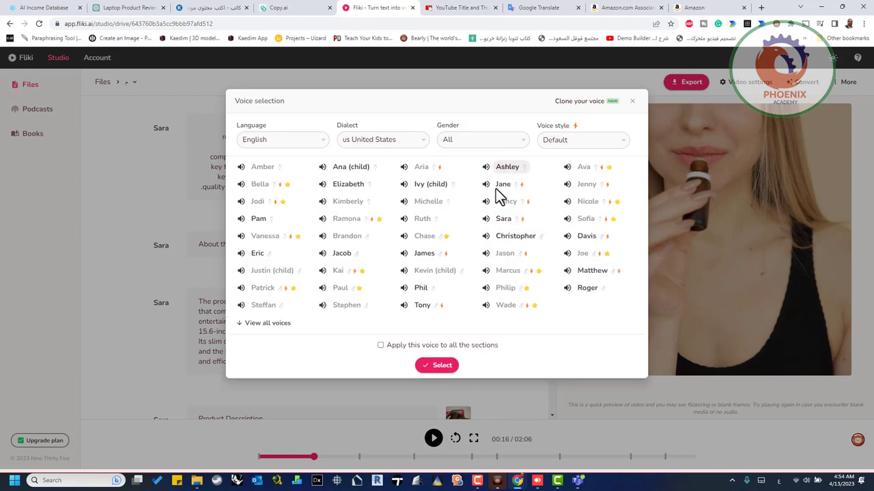
{"action": "left_click", "coordinate": [447, 367]}
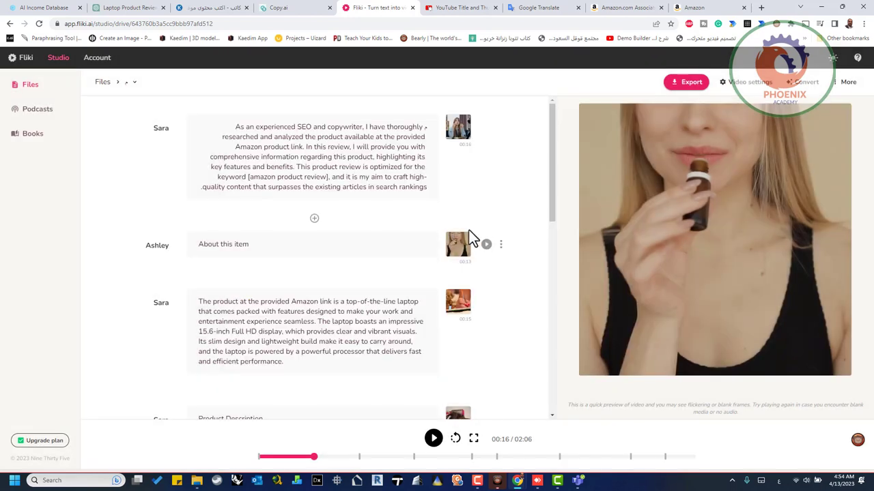
- Replace the "About this item" section's media with the stock video reeds-grass-wind and play the section's preview
{"action": "left_click", "coordinate": [463, 249]}
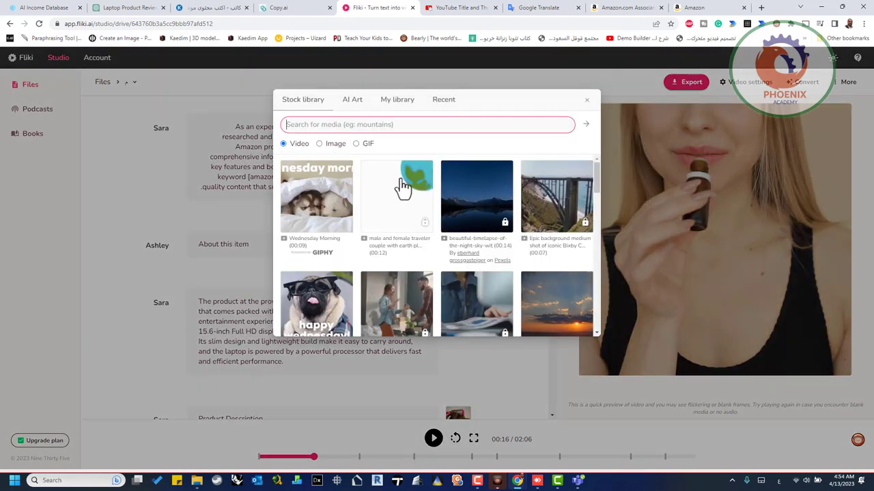
{"action": "scroll", "coordinate": [482, 279], "scroll_direction": "down", "scroll_amount": 3}
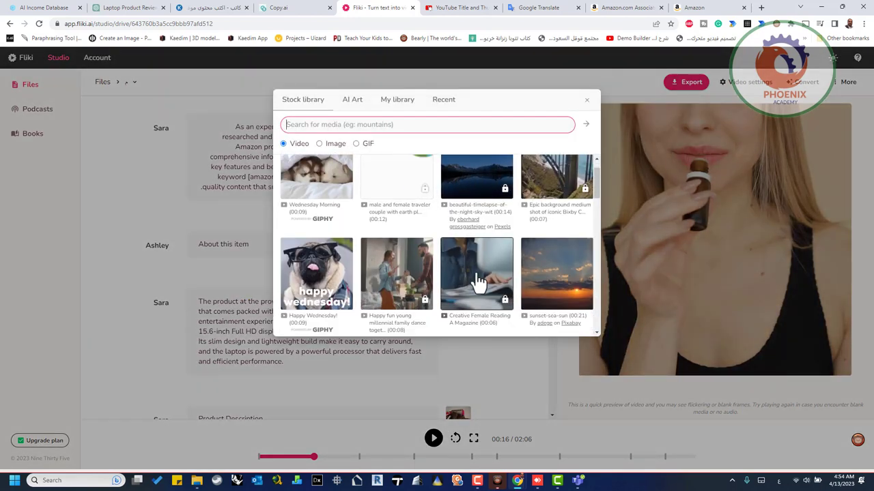
{"action": "left_click", "coordinate": [546, 237]}
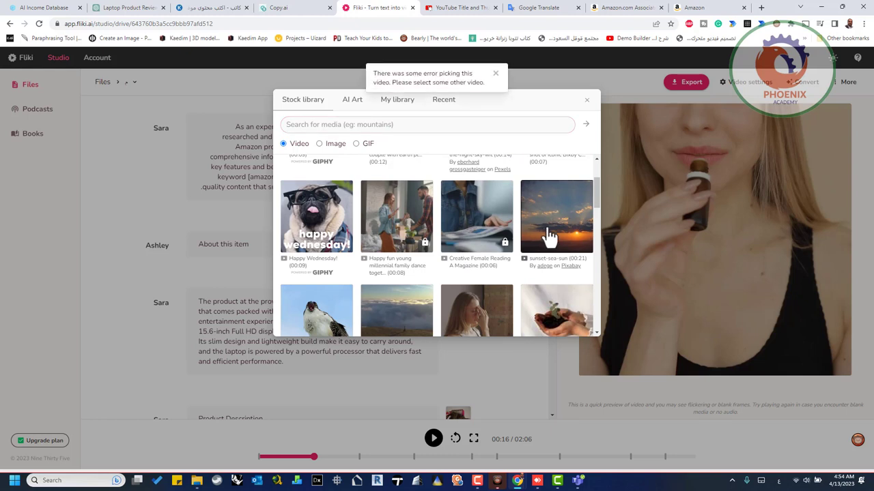
{"action": "scroll", "coordinate": [548, 239], "scroll_direction": "down", "scroll_amount": 3}
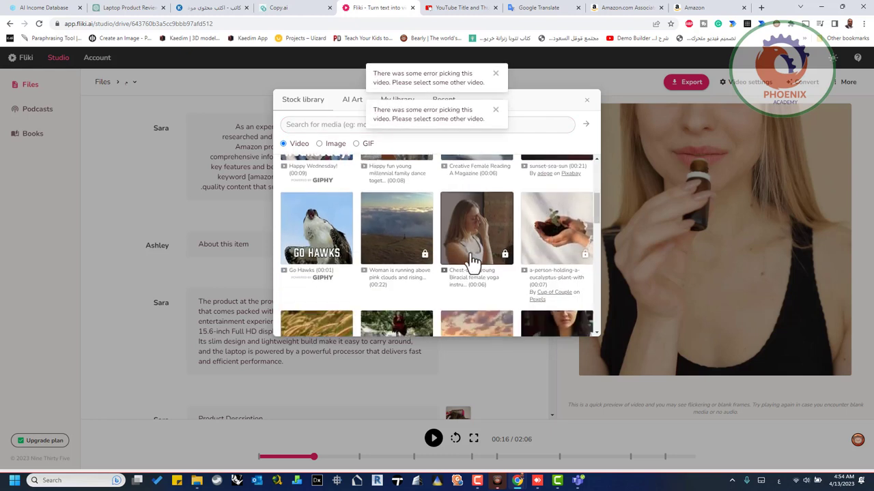
{"action": "scroll", "coordinate": [473, 263], "scroll_direction": "down", "scroll_amount": 3}
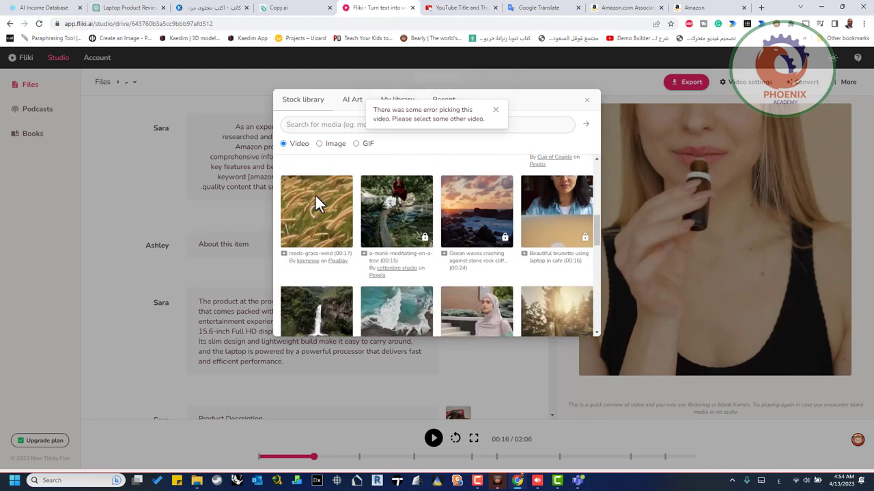
{"action": "left_click", "coordinate": [315, 219]}
{"action": "left_click", "coordinate": [312, 217]}
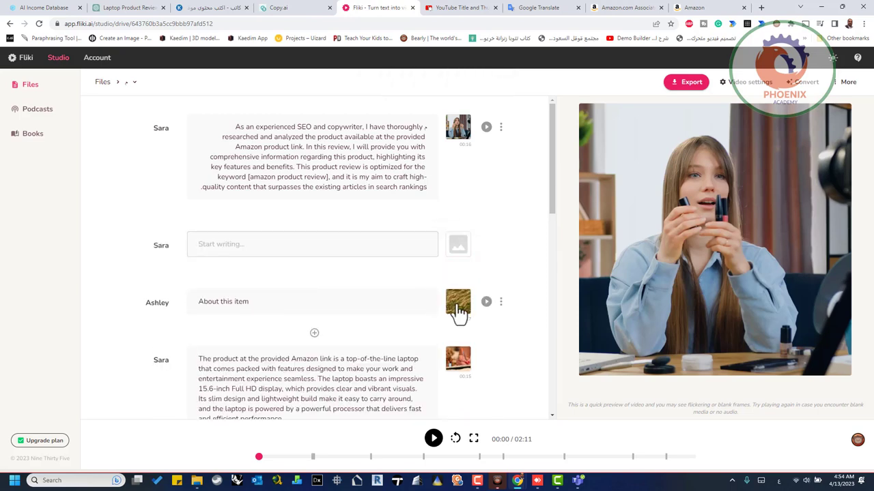
{"action": "left_click", "coordinate": [488, 302]}
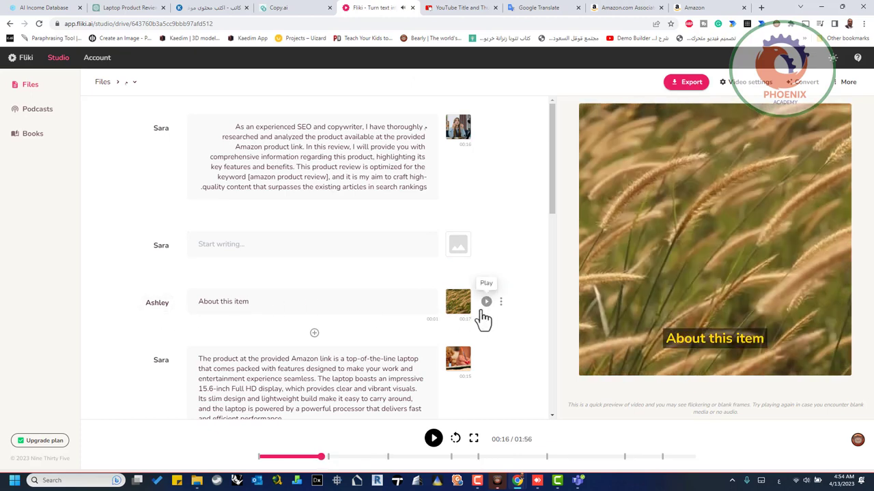
{"action": "left_click", "coordinate": [486, 301]}
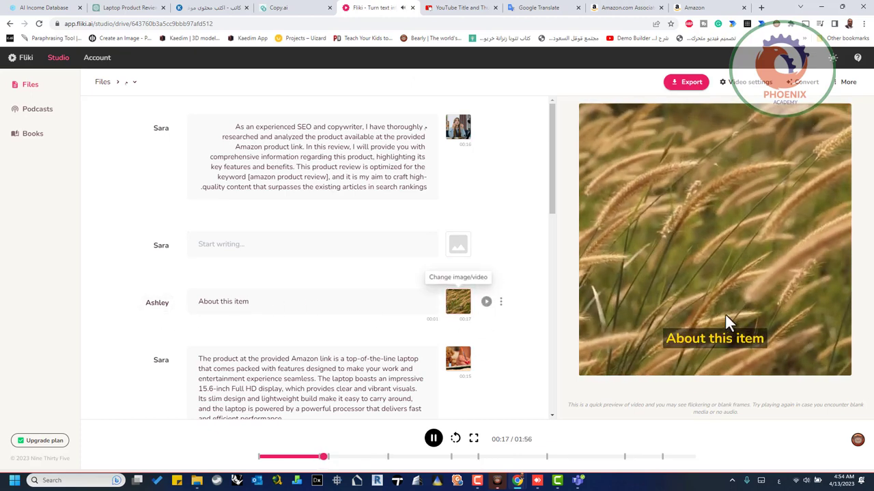